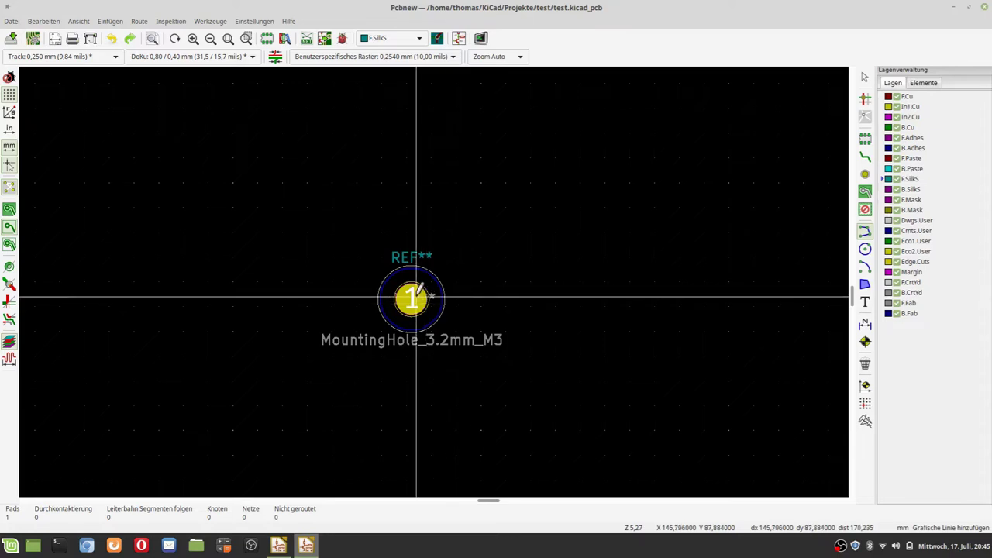
- Clear the reference text REF** in the properties of the MountingHole_3.2mm_M3 footprint
{"action": "scroll", "coordinate": [416, 297], "scroll_direction": "up", "scroll_amount": 1}
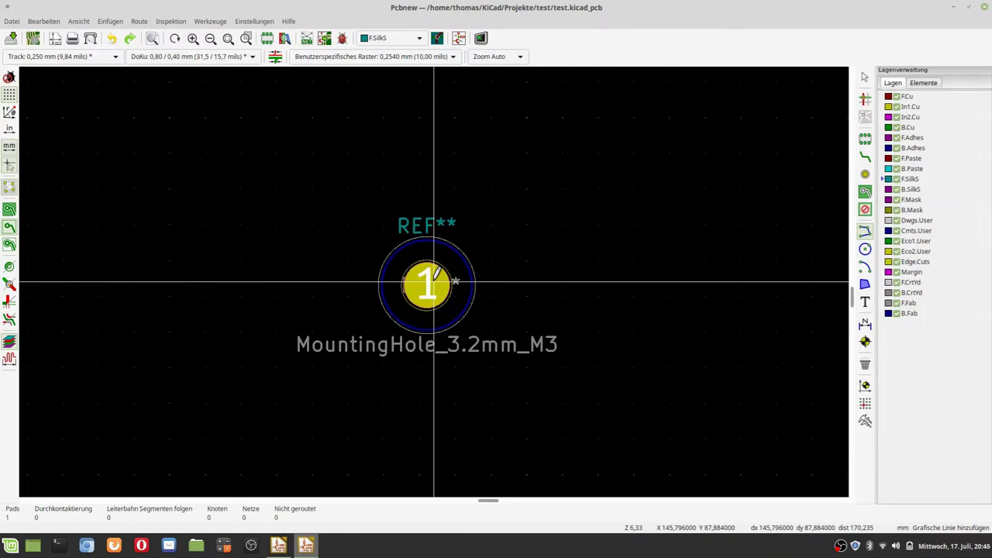
{"action": "scroll", "coordinate": [434, 283], "scroll_direction": "down", "scroll_amount": 1}
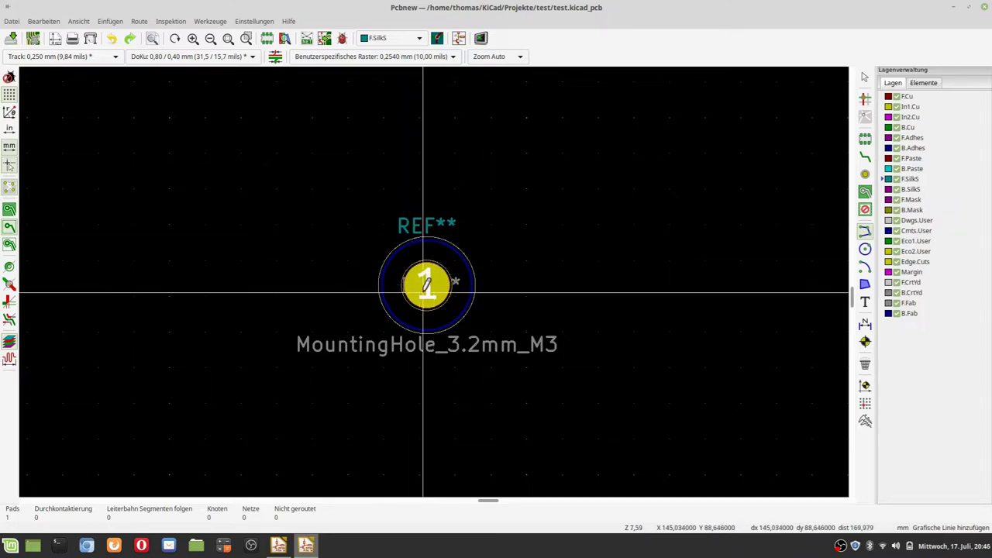
{"action": "scroll", "coordinate": [436, 281], "scroll_direction": "up", "scroll_amount": 1}
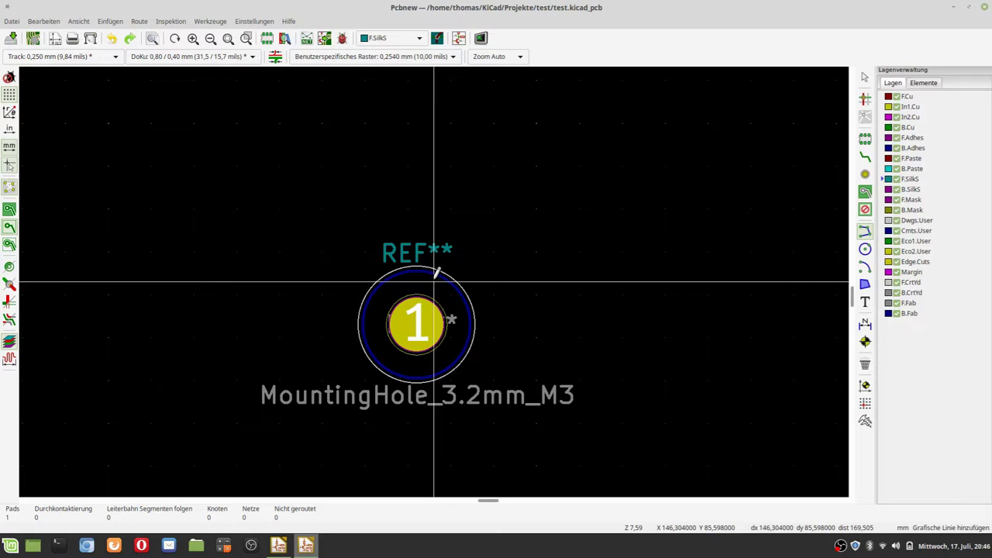
{"action": "scroll", "coordinate": [434, 283], "scroll_direction": "up", "scroll_amount": 1}
{"action": "scroll", "coordinate": [434, 283], "scroll_direction": "down", "scroll_amount": 5}
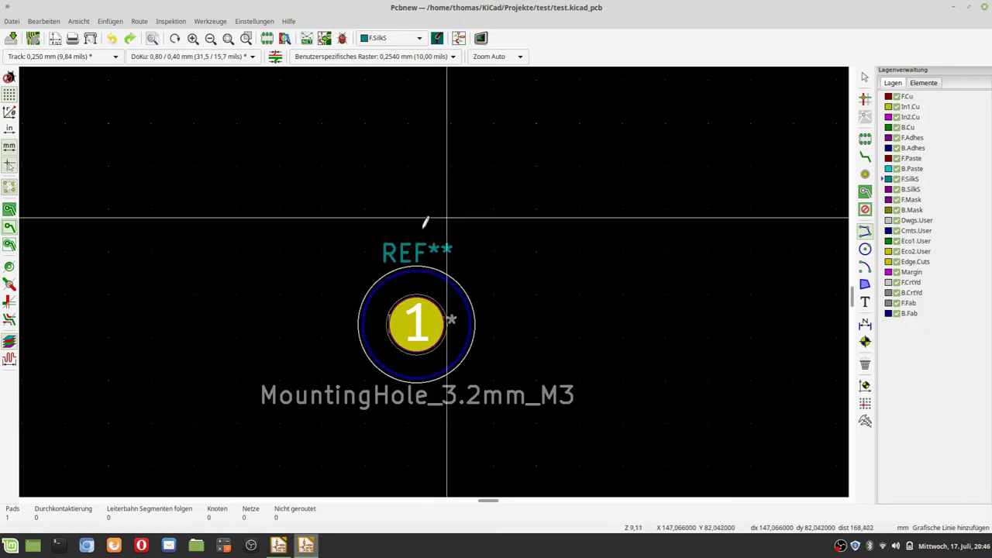
{"action": "scroll", "coordinate": [439, 337], "scroll_direction": "up", "scroll_amount": 2}
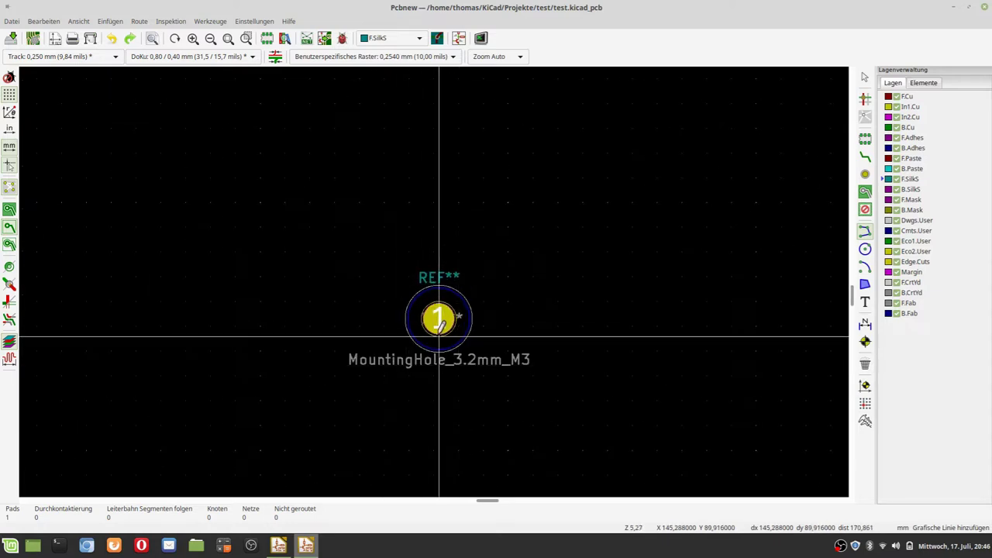
{"action": "double_click", "coordinate": [440, 337]}
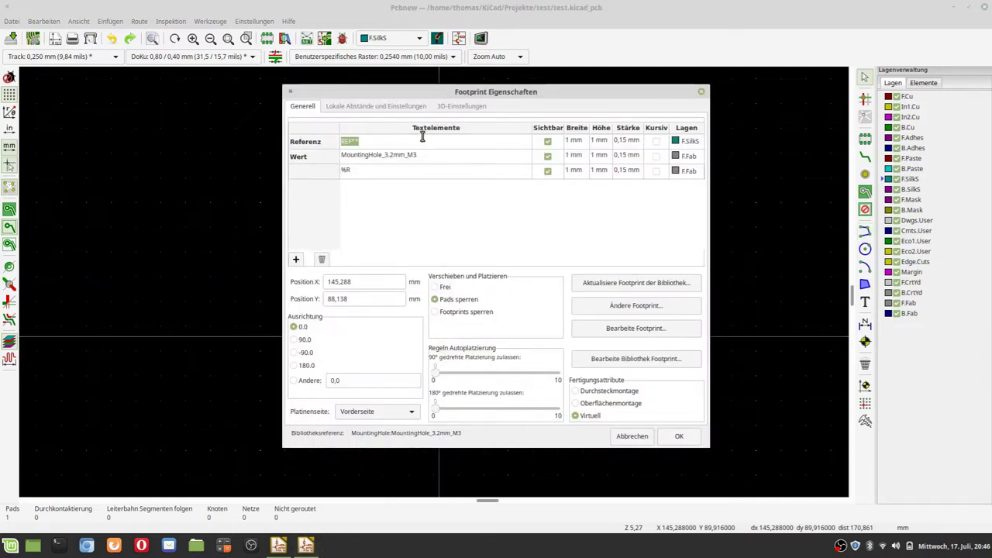
{"action": "key", "text": "BackSpace"}
{"action": "left_click", "coordinate": [678, 439]}
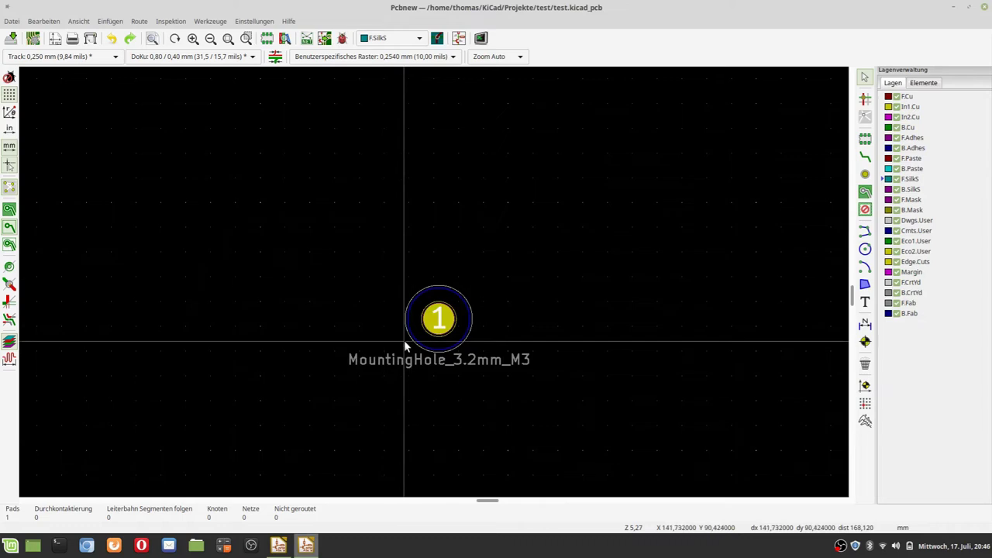
- Run the design rule check on the board with the existing settings and close the DRC dialog
{"action": "left_click", "coordinate": [342, 39]}
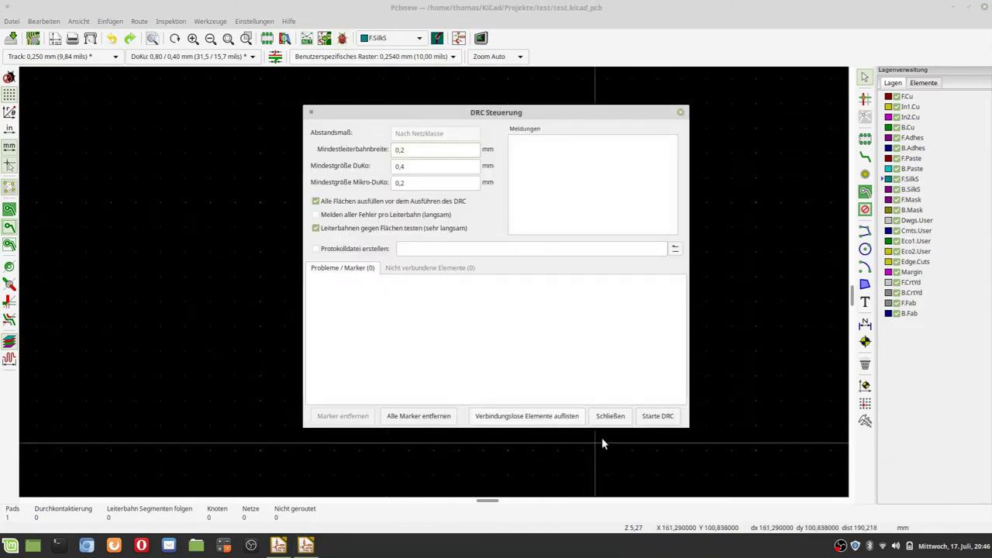
{"action": "left_click", "coordinate": [651, 419]}
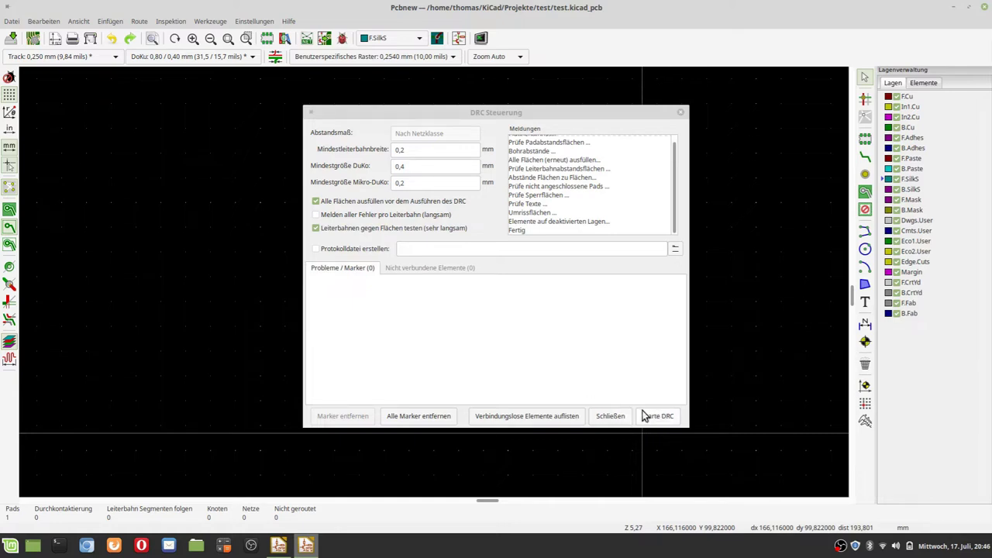
{"action": "left_click", "coordinate": [610, 416]}
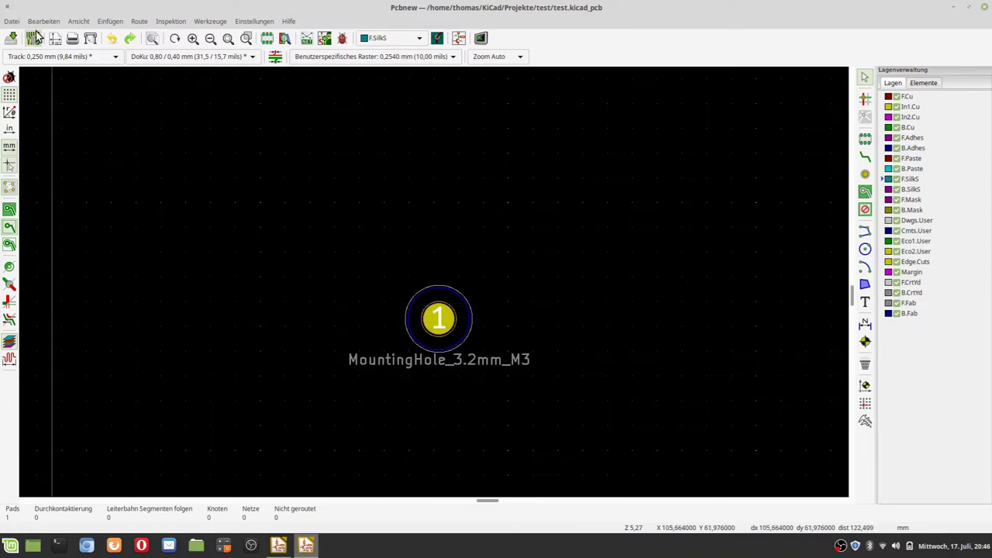
- Try to export the board as Specctra DSN file test.dsn, and read the error details before dismissing them
{"action": "left_click", "coordinate": [11, 23]}
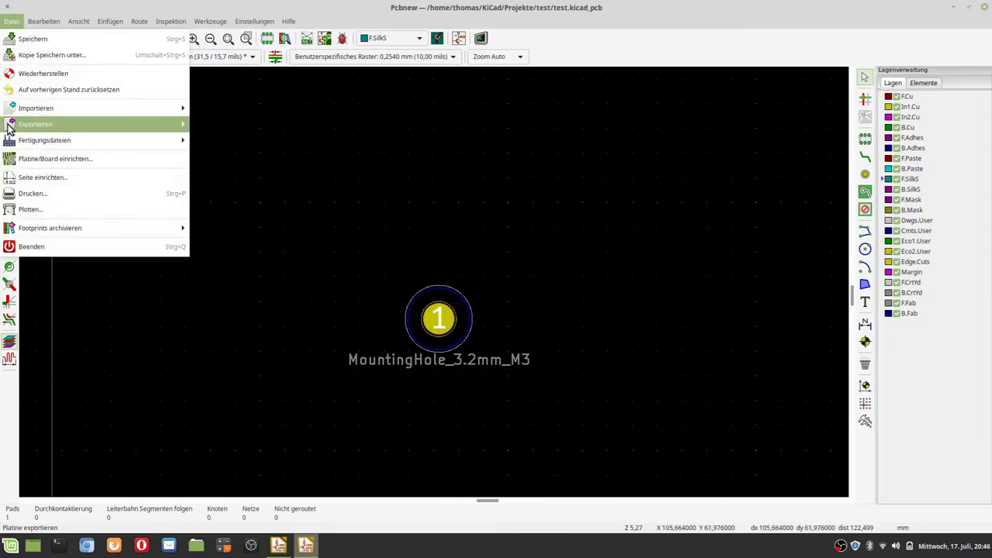
{"action": "mouse_move", "coordinate": [8, 127]}
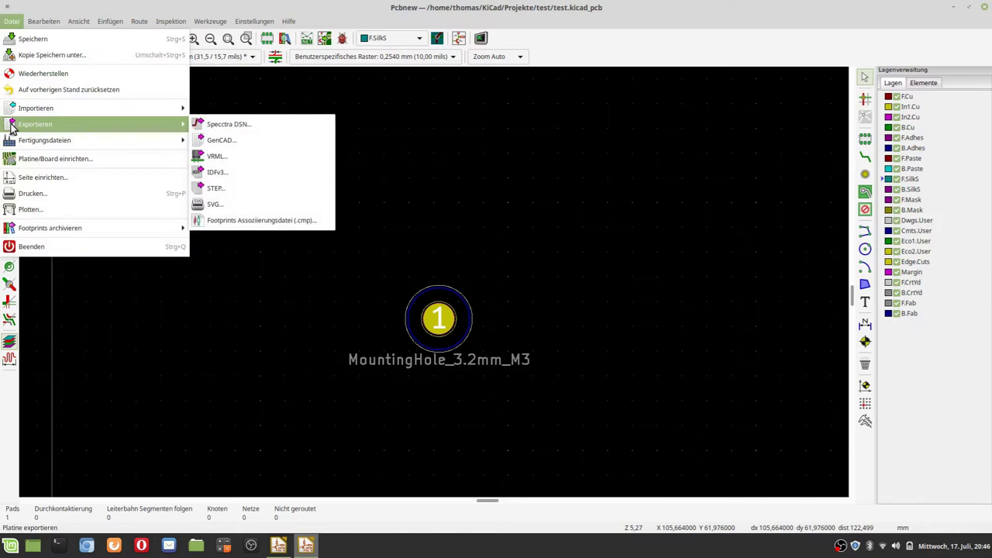
{"action": "left_click", "coordinate": [213, 125]}
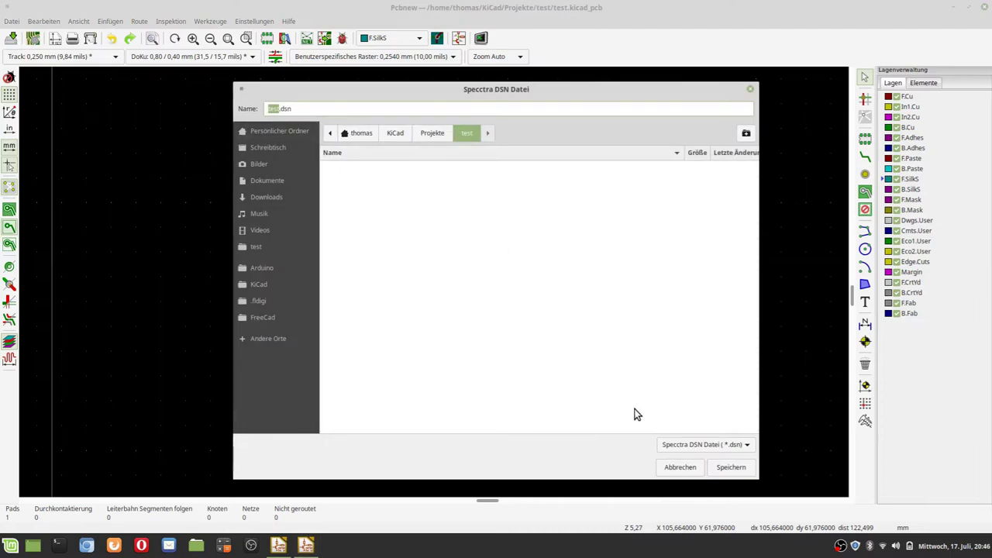
{"action": "left_click", "coordinate": [729, 467]}
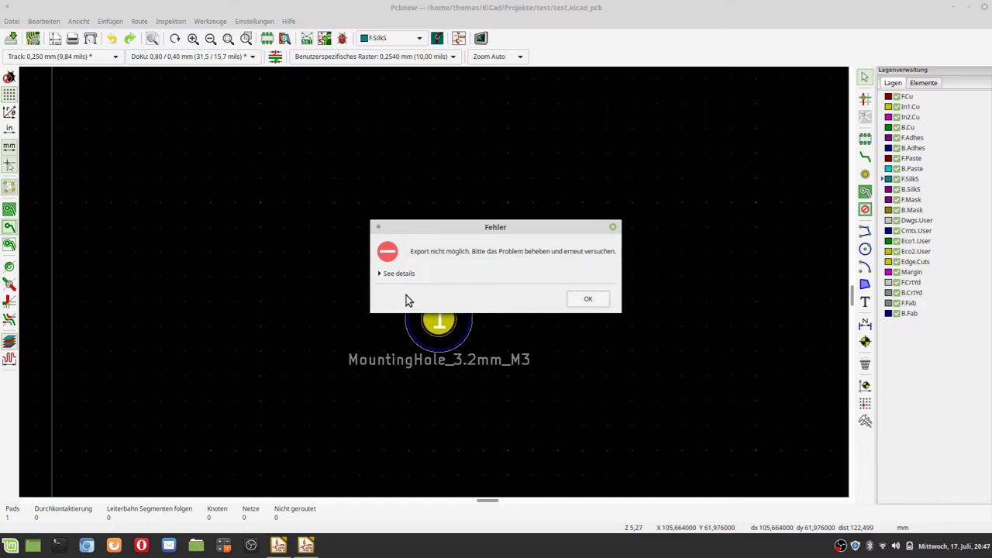
{"action": "left_click_drag", "start_coordinate": [434, 228], "coordinate": [362, 169]}
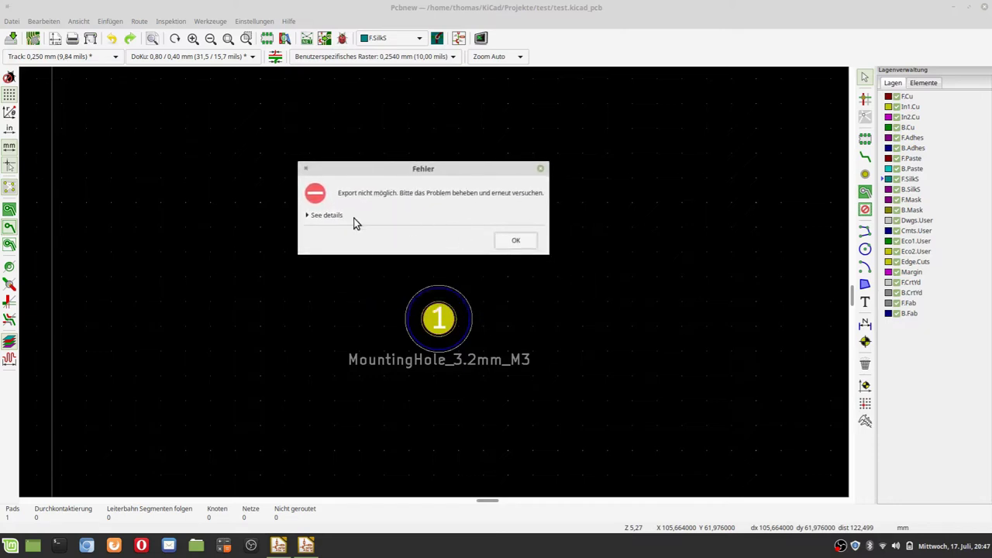
{"action": "left_click", "coordinate": [308, 217]}
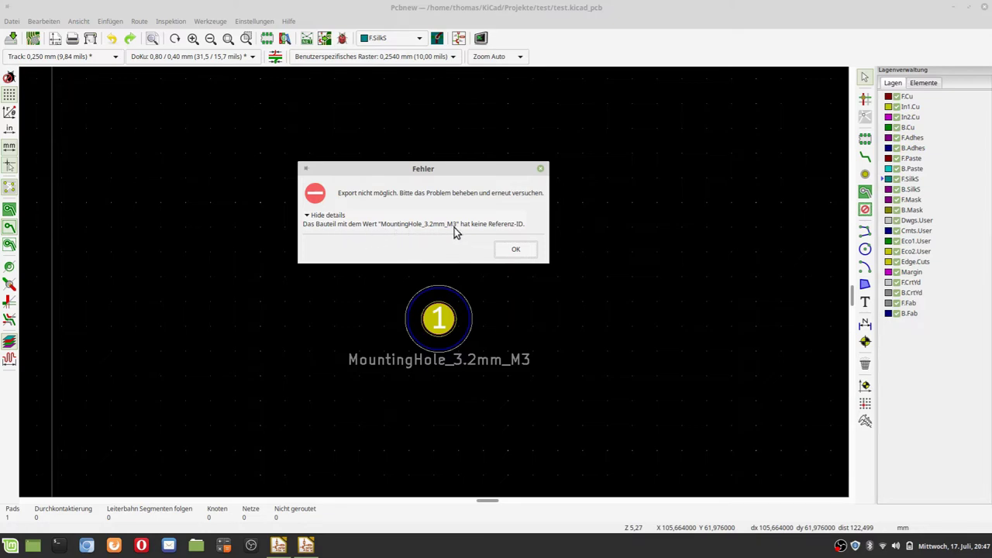
{"action": "left_click", "coordinate": [516, 249]}
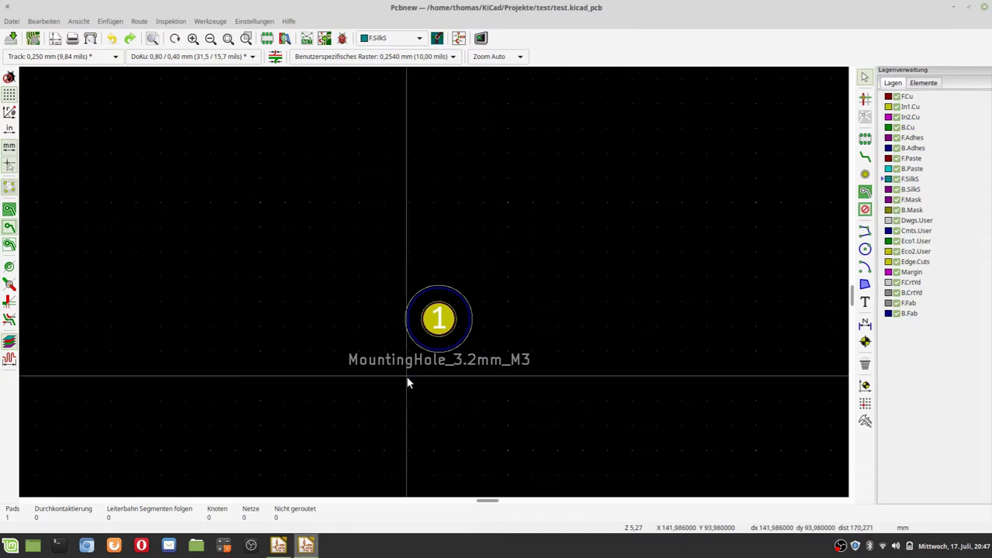
- Delete the value text MountingHole_3.2mm_M3 in the mounting hole footprint's properties
{"action": "double_click", "coordinate": [436, 322]}
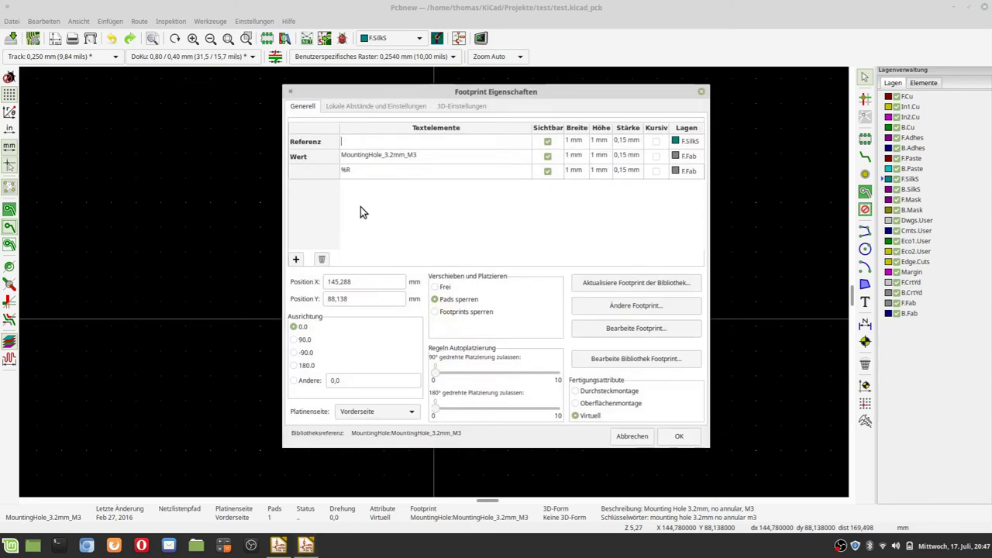
{"action": "left_click", "coordinate": [389, 156]}
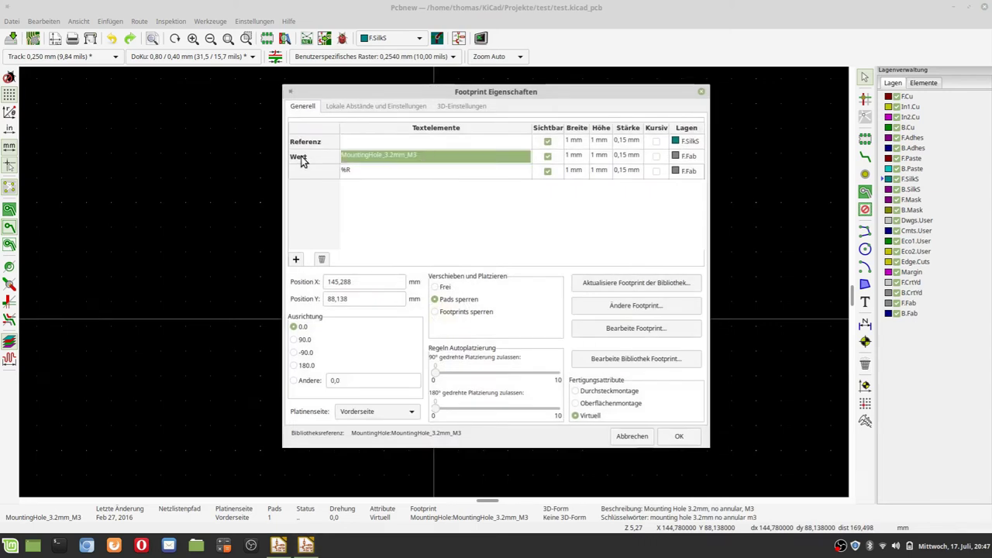
{"action": "left_click", "coordinate": [434, 158]}
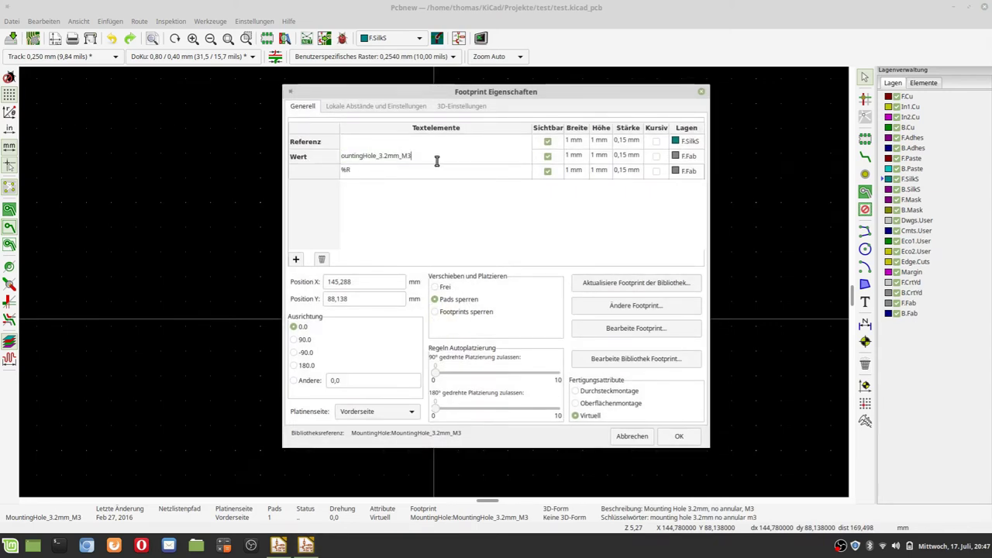
{"action": "key", "text": "BackSpace"}
{"action": "key", "text": "BackSpace"}
{"action": "key", "text": "BackSpace"}
{"action": "key", "text": "BackSpace"}
{"action": "key", "text": "BackSpace"}
{"action": "key", "text": "BackSpace"}
{"action": "key", "text": "BackSpace"}
{"action": "key", "text": "BackSpace"}
{"action": "key", "text": "BackSpace"}
{"action": "key", "text": "BackSpace"}
{"action": "key", "text": "BackSpace"}
{"action": "key", "text": "BackSpace"}
{"action": "key", "text": "BackSpace"}
{"action": "key", "text": "BackSpace"}
{"action": "key", "text": "BackSpace"}
{"action": "key", "text": "BackSpace"}
{"action": "key", "text": "BackSpace"}
{"action": "key", "text": "BackSpace"}
{"action": "key", "text": "BackSpace"}
{"action": "key", "text": "BackSpace"}
{"action": "left_click", "coordinate": [677, 435]}
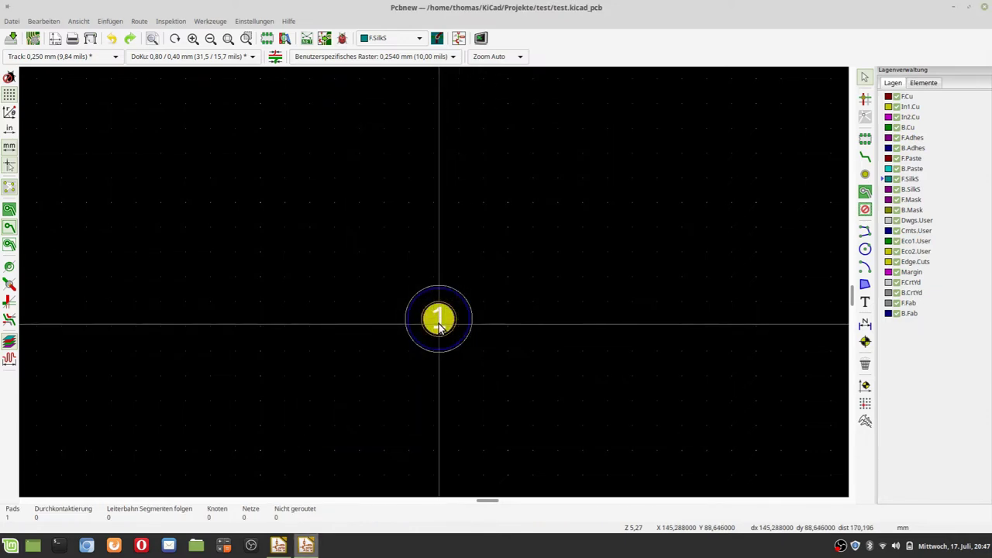
- Save the board and rerun the design rule check, closing its dialog when done
{"action": "left_click", "coordinate": [9, 38]}
{"action": "left_click", "coordinate": [342, 38]}
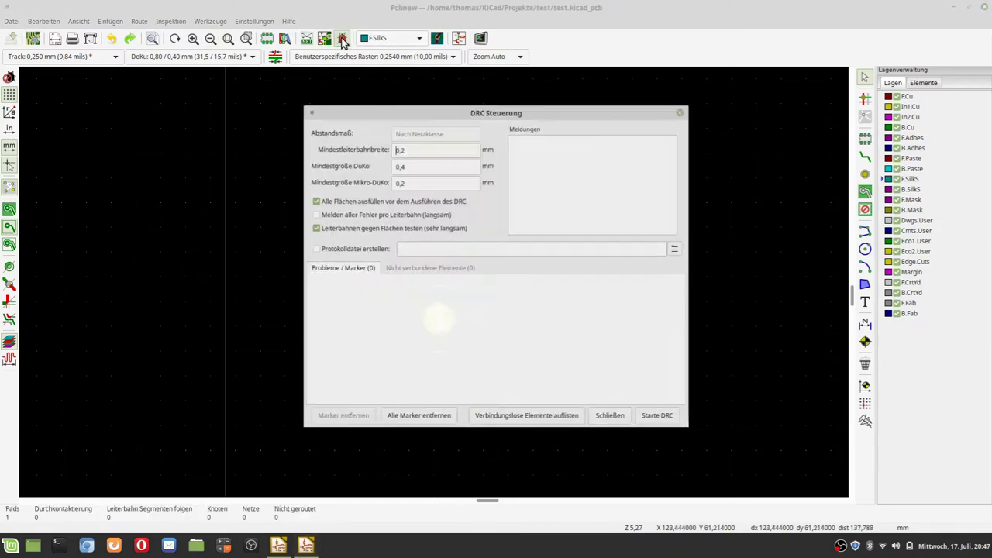
{"action": "left_click", "coordinate": [660, 417]}
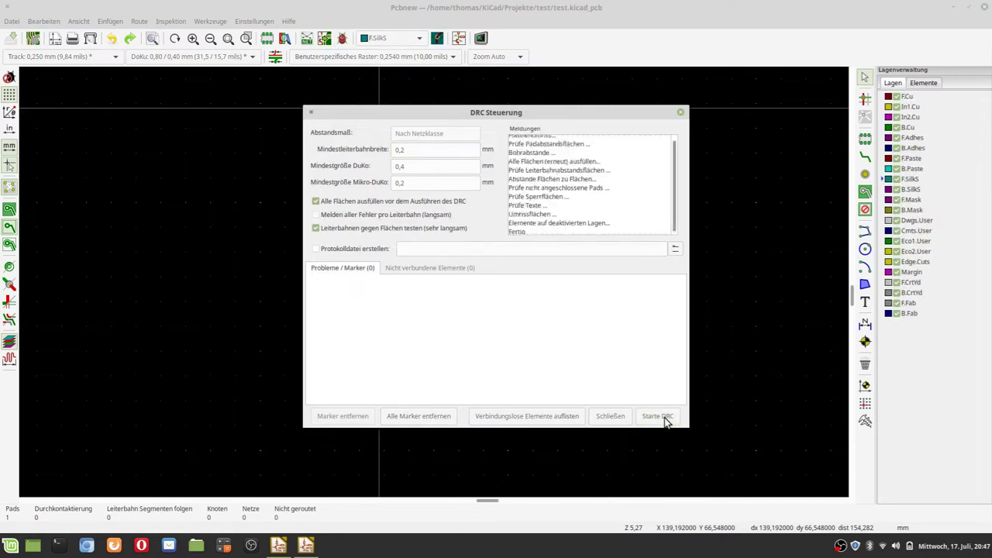
{"action": "left_click", "coordinate": [610, 416]}
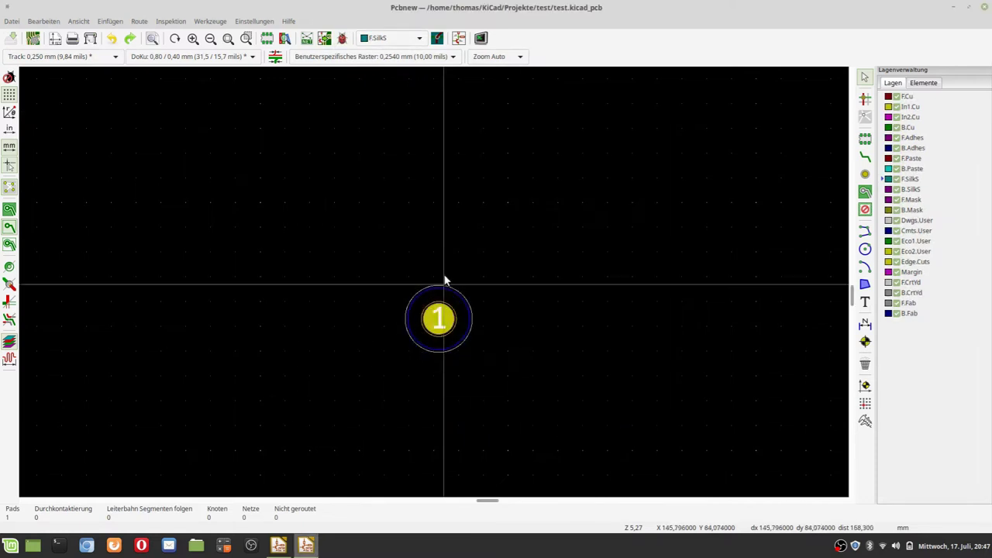
- Retry the Specctra DSN export to test.dsn with the footprint's value emptied, and inspect the export error's details
{"action": "left_click", "coordinate": [12, 21]}
{"action": "mouse_move", "coordinate": [106, 121]}
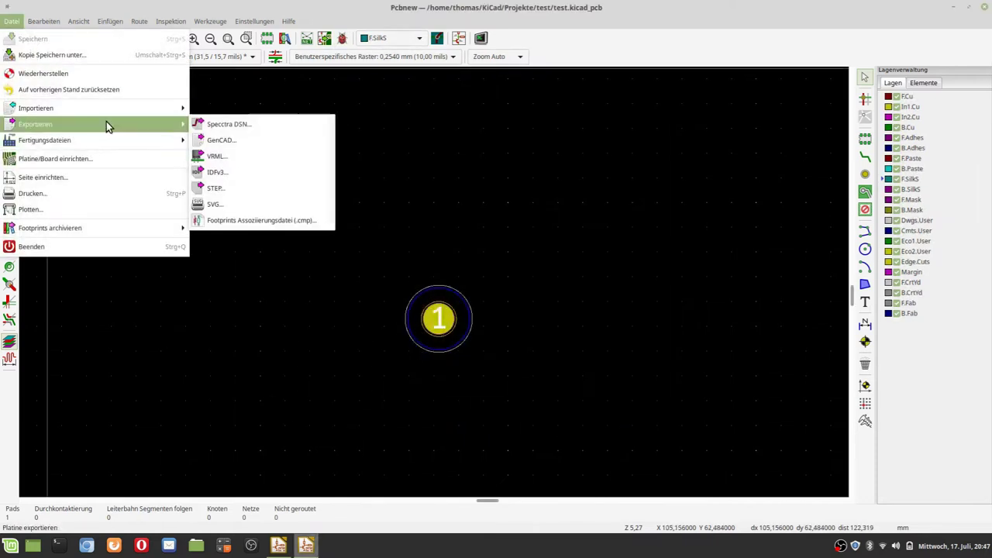
{"action": "left_click", "coordinate": [223, 124]}
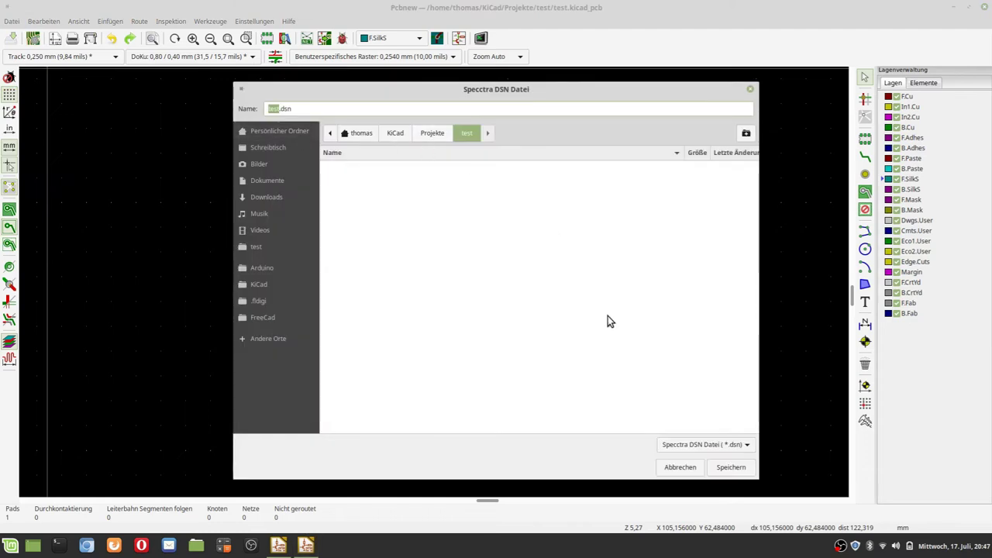
{"action": "left_click", "coordinate": [730, 467]}
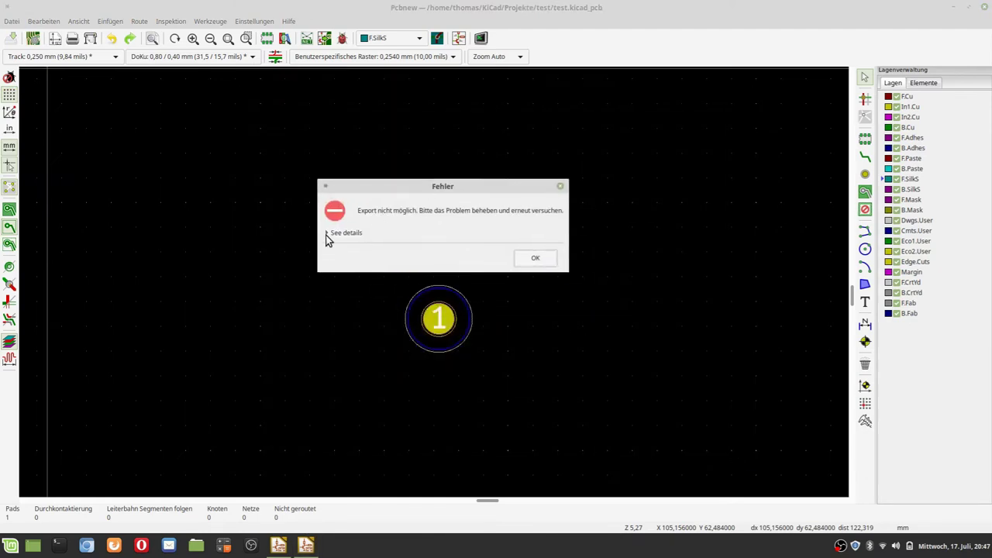
{"action": "left_click", "coordinate": [325, 235]}
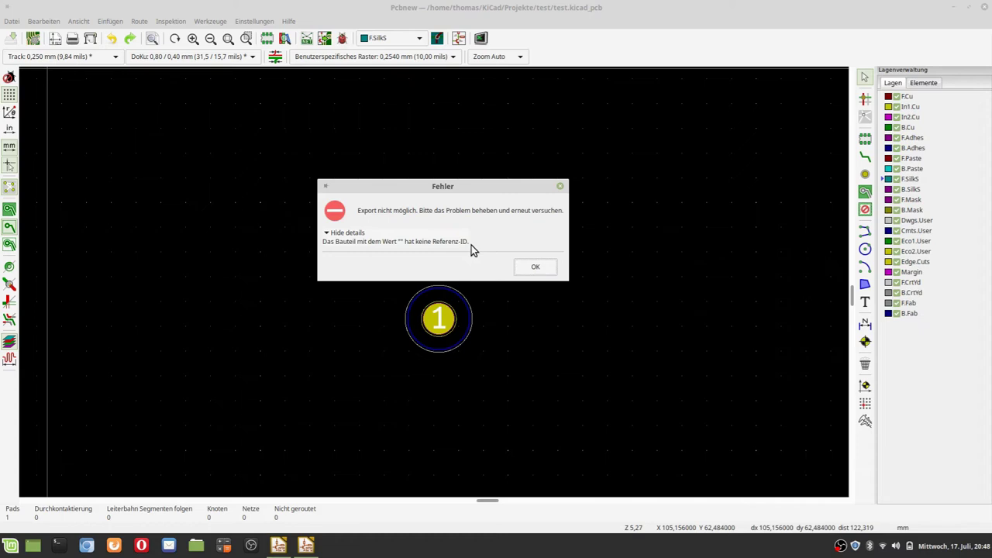
{"action": "left_click_drag", "start_coordinate": [471, 188], "coordinate": [443, 138]}
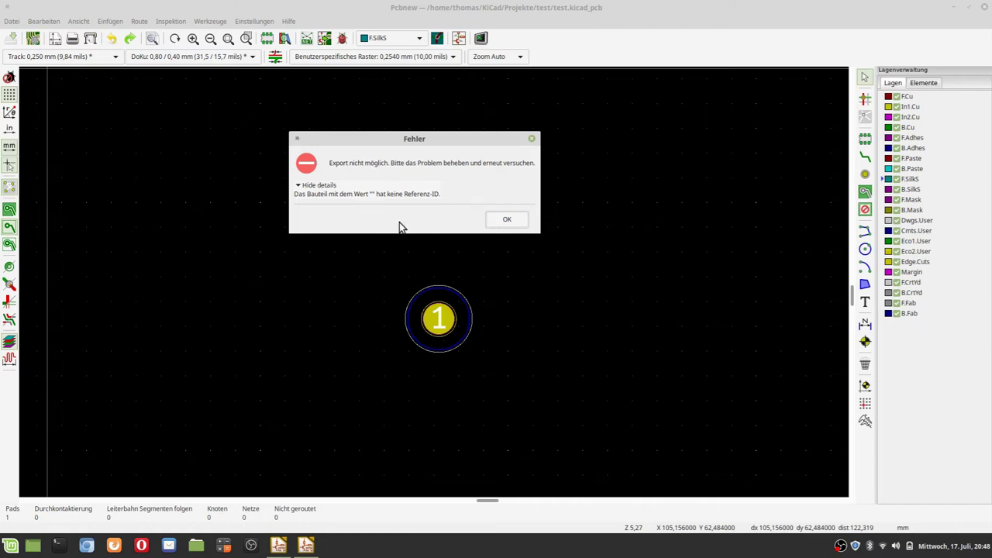
{"action": "left_click", "coordinate": [506, 220]}
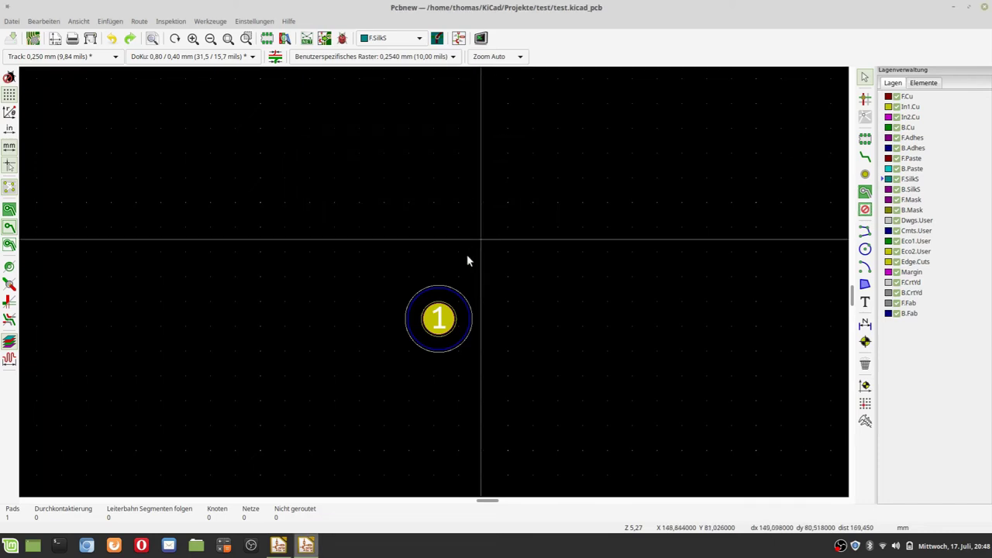
{"action": "scroll", "coordinate": [466, 254], "scroll_direction": "down", "scroll_amount": 2}
{"action": "scroll", "coordinate": [520, 288], "scroll_direction": "up", "scroll_amount": 2}
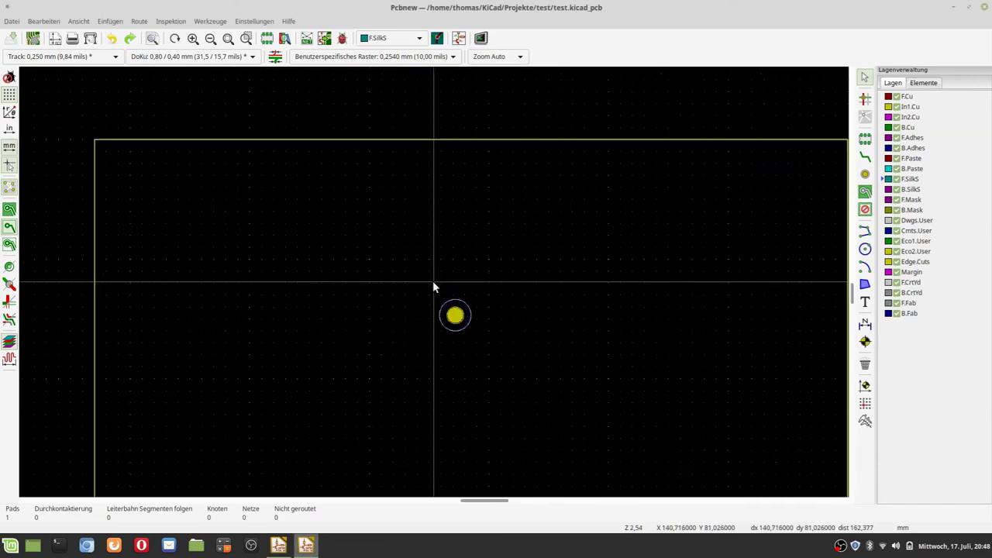
{"action": "scroll", "coordinate": [433, 287], "scroll_direction": "down", "scroll_amount": 3}
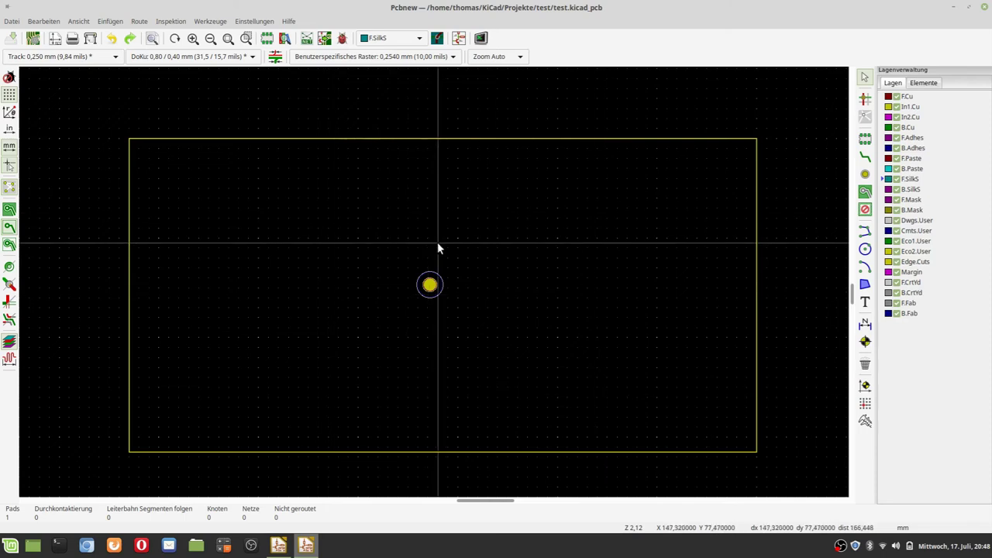
{"action": "scroll", "coordinate": [434, 279], "scroll_direction": "up", "scroll_amount": 6}
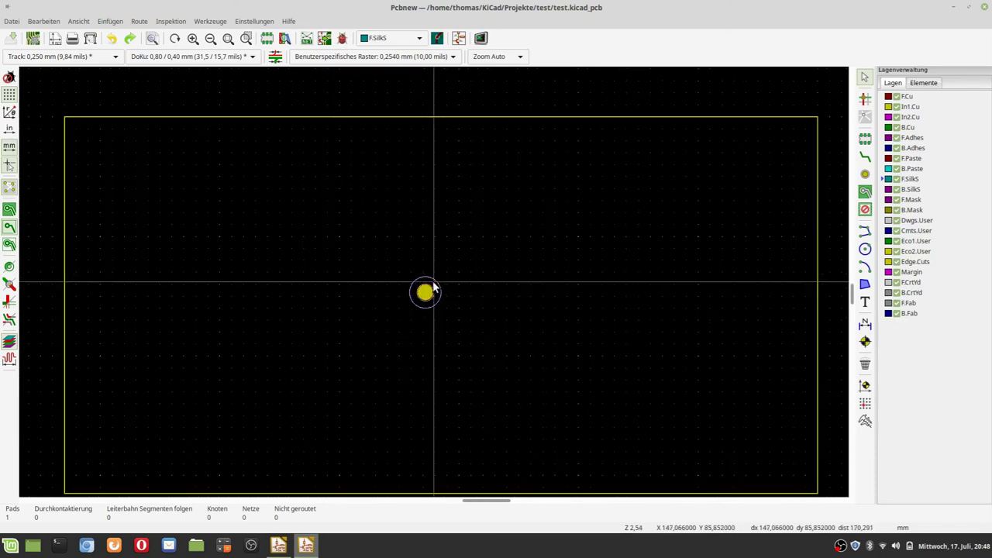
{"action": "scroll", "coordinate": [424, 298], "scroll_direction": "up", "scroll_amount": 3}
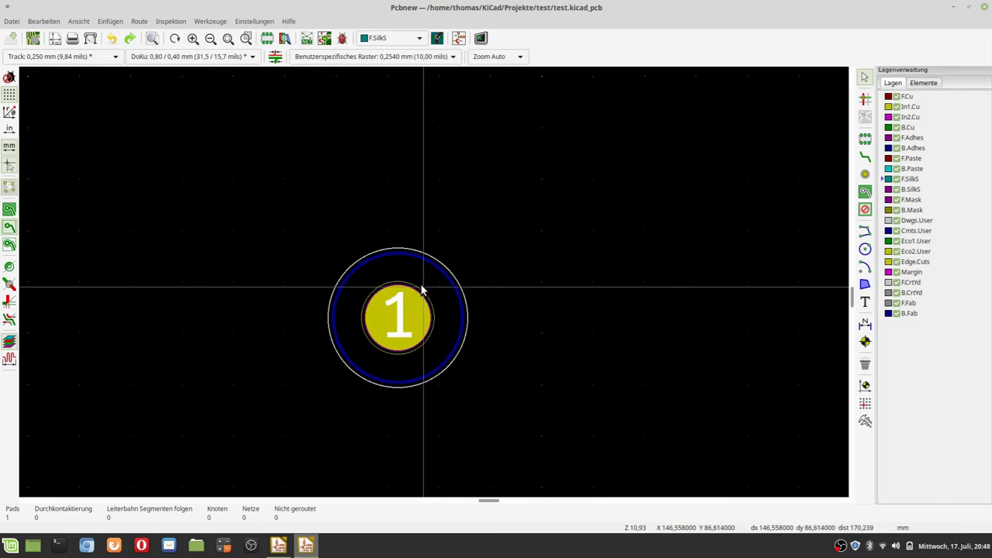
{"action": "scroll", "coordinate": [425, 290], "scroll_direction": "down", "scroll_amount": 3}
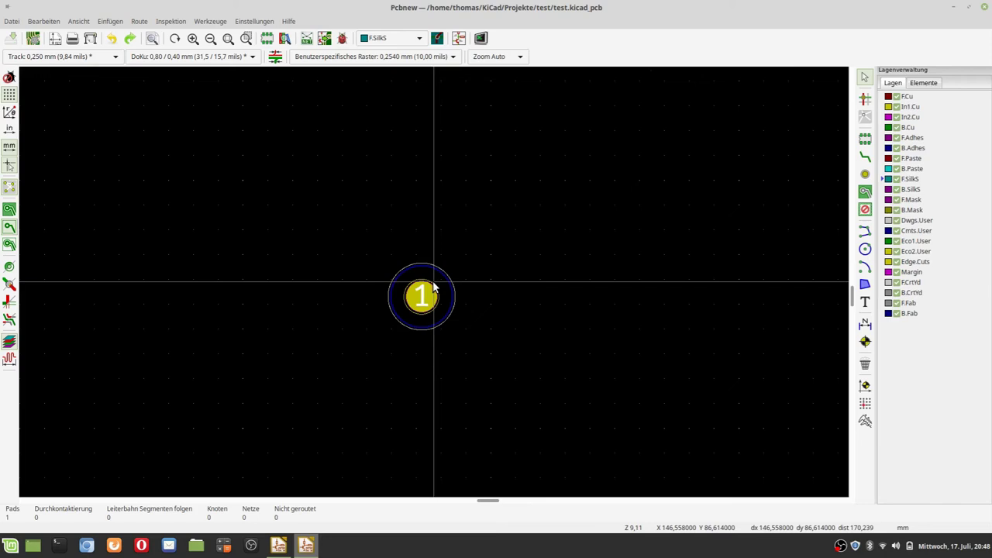
- Set the mounting hole footprint's reference text to H in its properties, leaving the value text empty
{"action": "scroll", "coordinate": [422, 298], "scroll_direction": "down", "scroll_amount": 3}
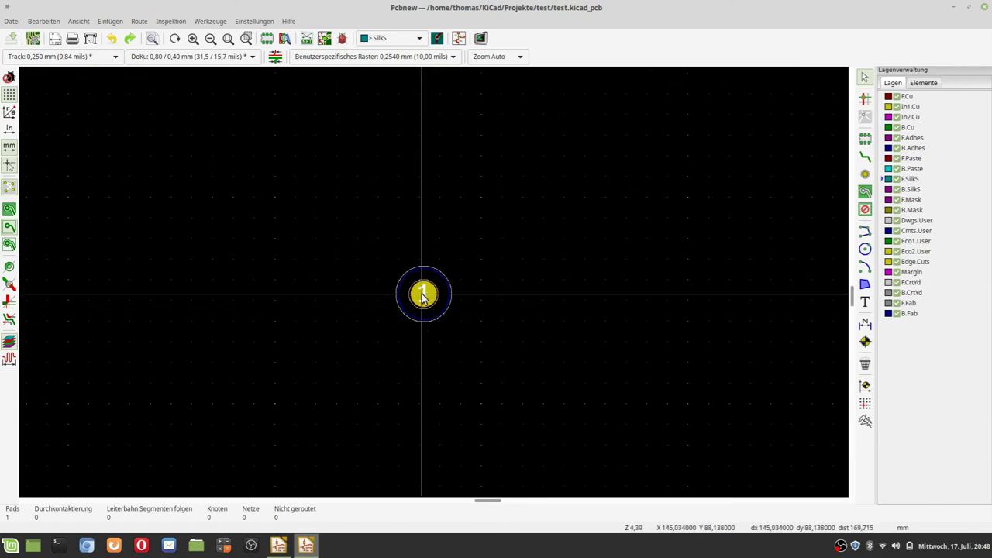
{"action": "double_click", "coordinate": [422, 297]}
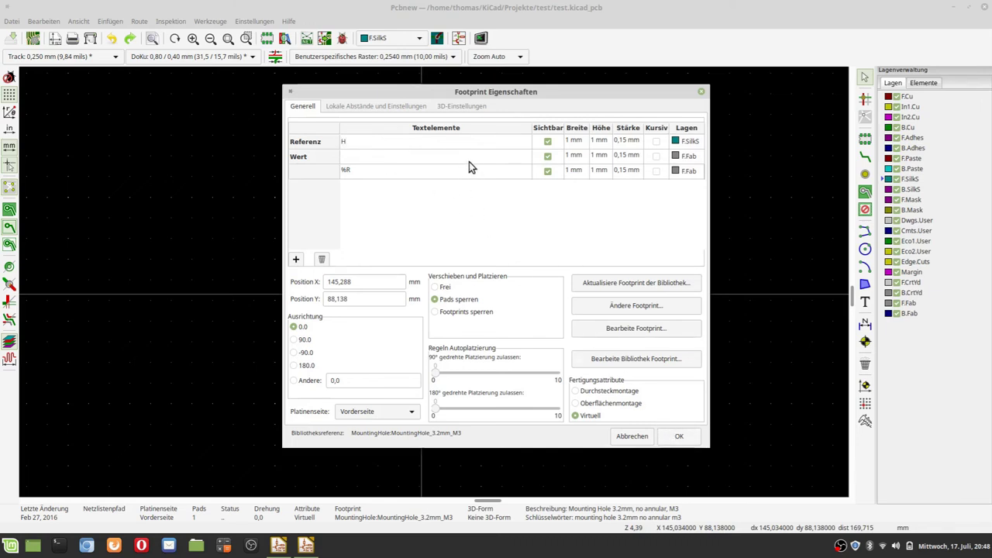
{"action": "left_click", "coordinate": [693, 436]}
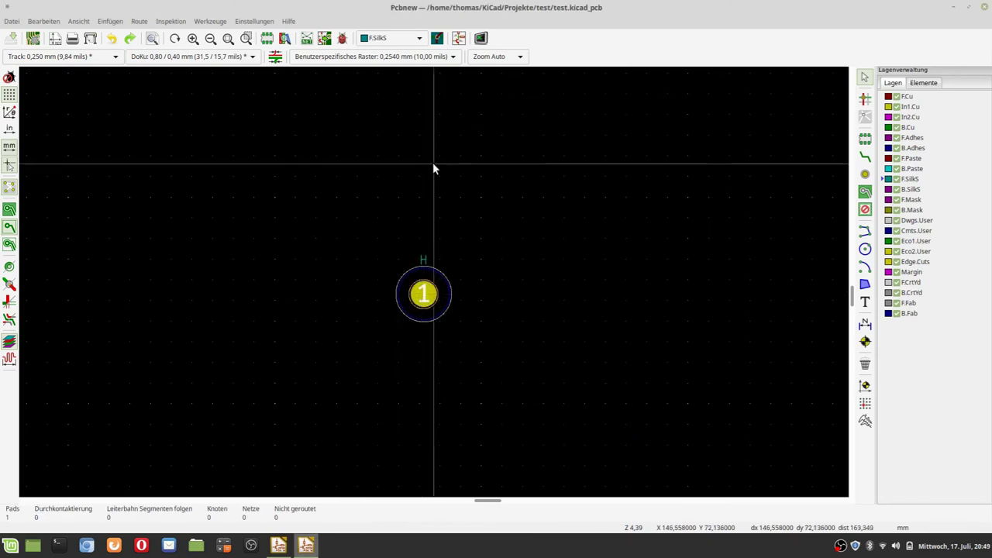
- Export the board as Specctra DSN file test.dsn and look over the board outline and mounting hole
{"action": "left_click", "coordinate": [11, 21]}
{"action": "mouse_move", "coordinate": [68, 127]}
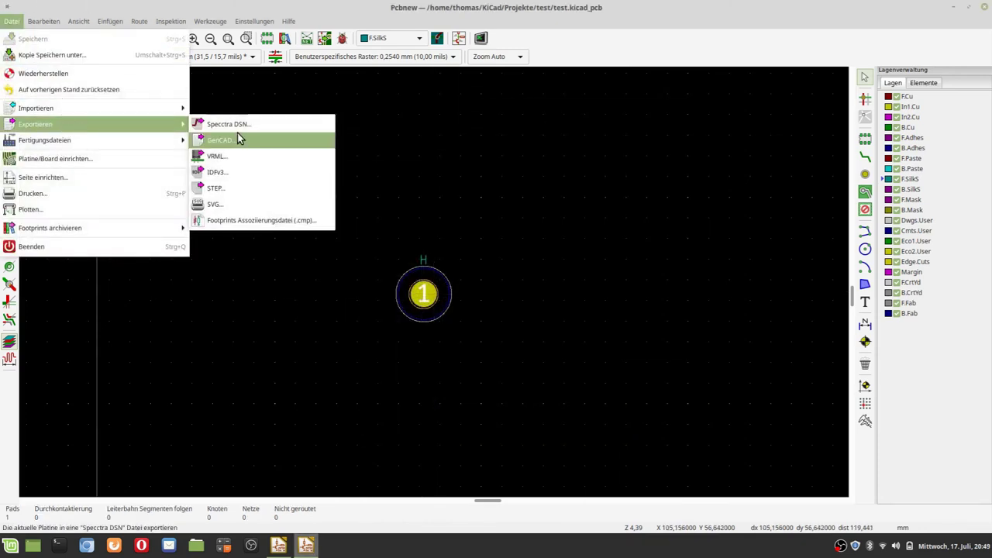
{"action": "left_click", "coordinate": [237, 123]}
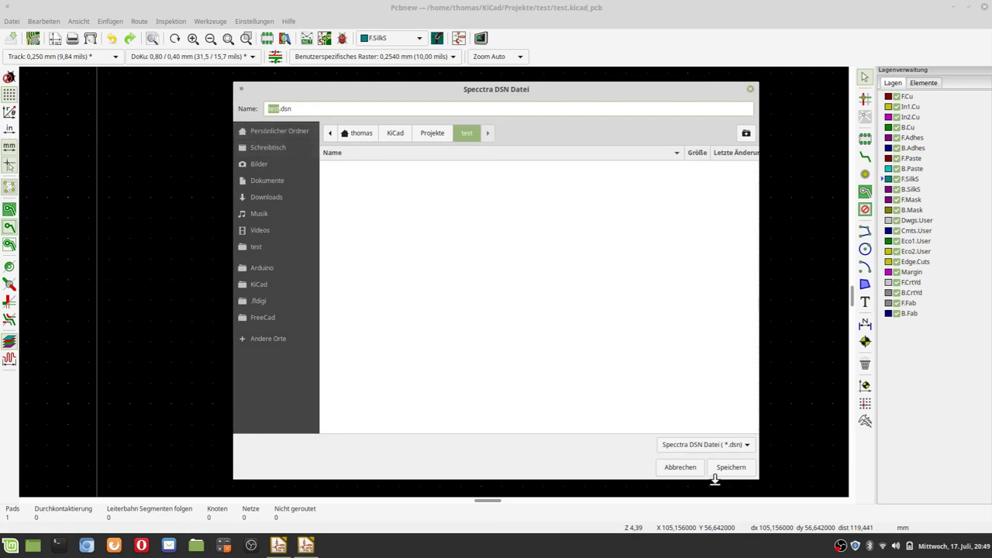
{"action": "left_click", "coordinate": [739, 472]}
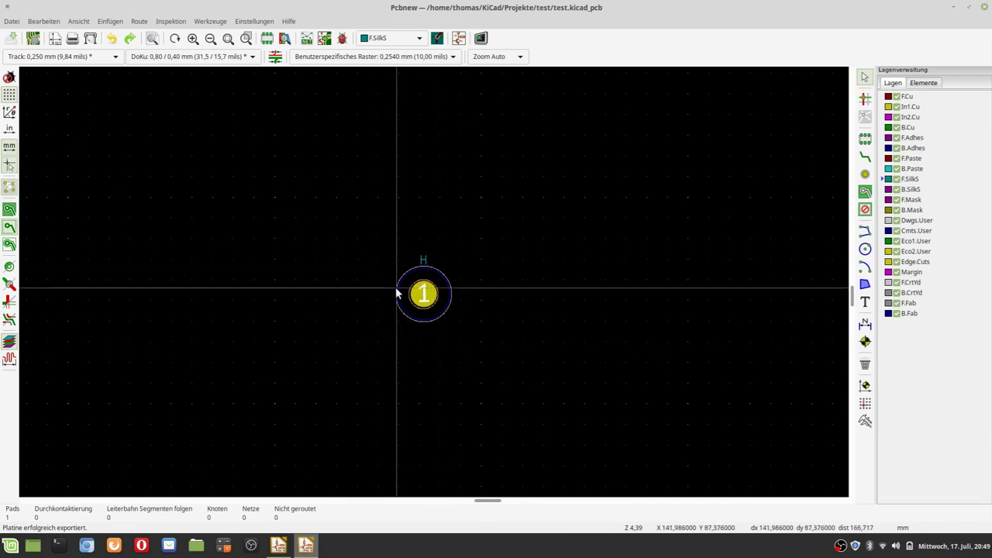
{"action": "scroll", "coordinate": [402, 298], "scroll_direction": "down", "scroll_amount": 3}
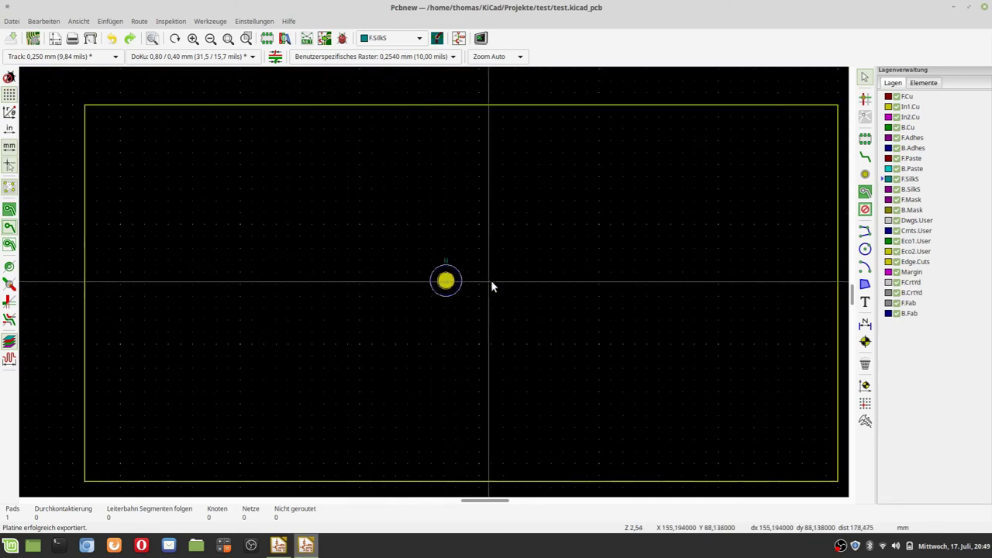
{"action": "scroll", "coordinate": [433, 282], "scroll_direction": "up", "scroll_amount": 2}
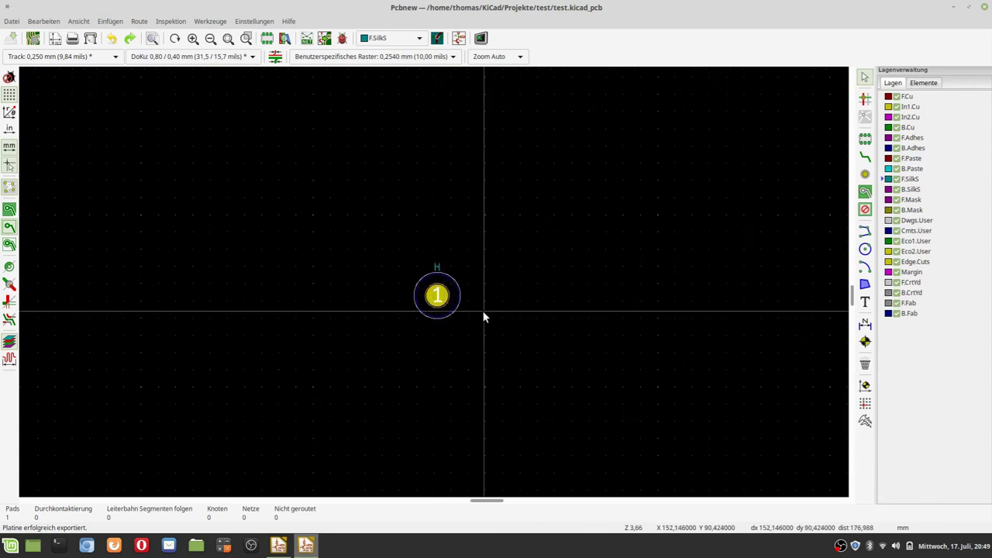